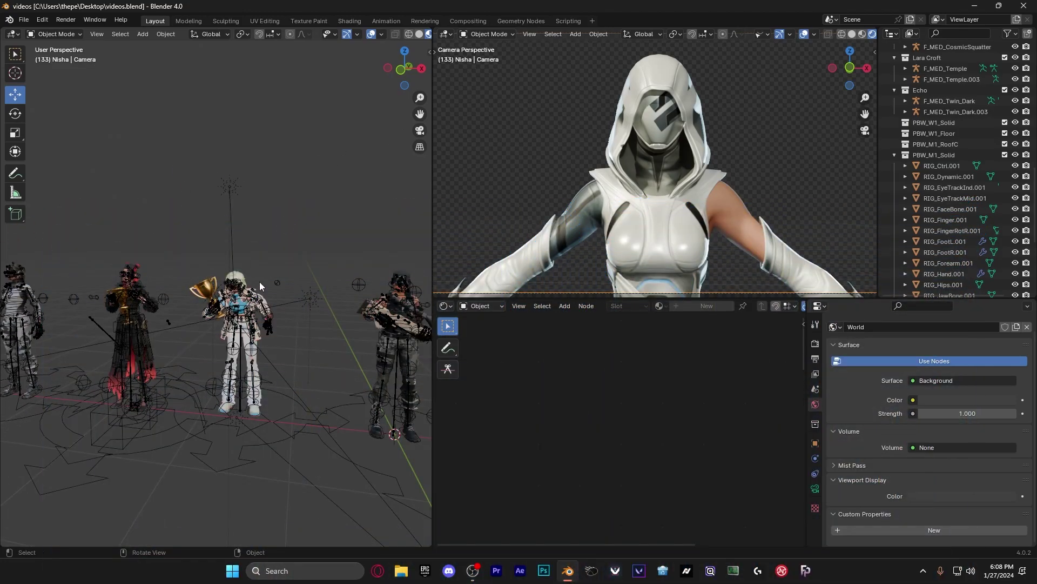
# Step: Try deleting the sun light behind the white-suited character and undo the deletion
pyautogui.press('x')
pyautogui.click(312, 301)
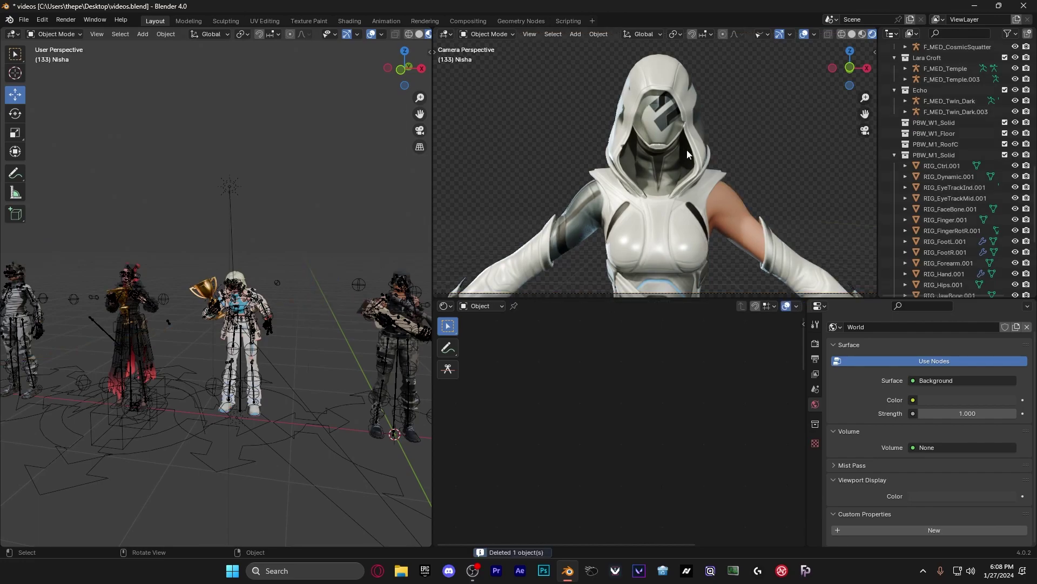
pyautogui.hotkey('ctrl', 'z')
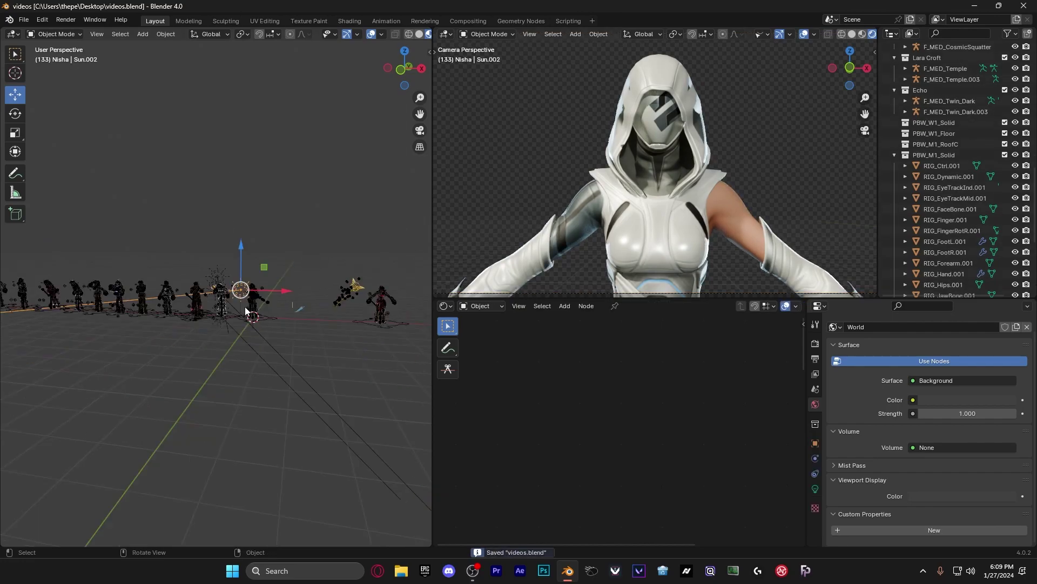
# Step: Save the scene file videos.blend
pyautogui.moveTo(246, 311); pyautogui.dragTo(335, 207, button='middle')
pyautogui.moveTo(380, 367); pyautogui.dragTo(247, 304, button='middle')
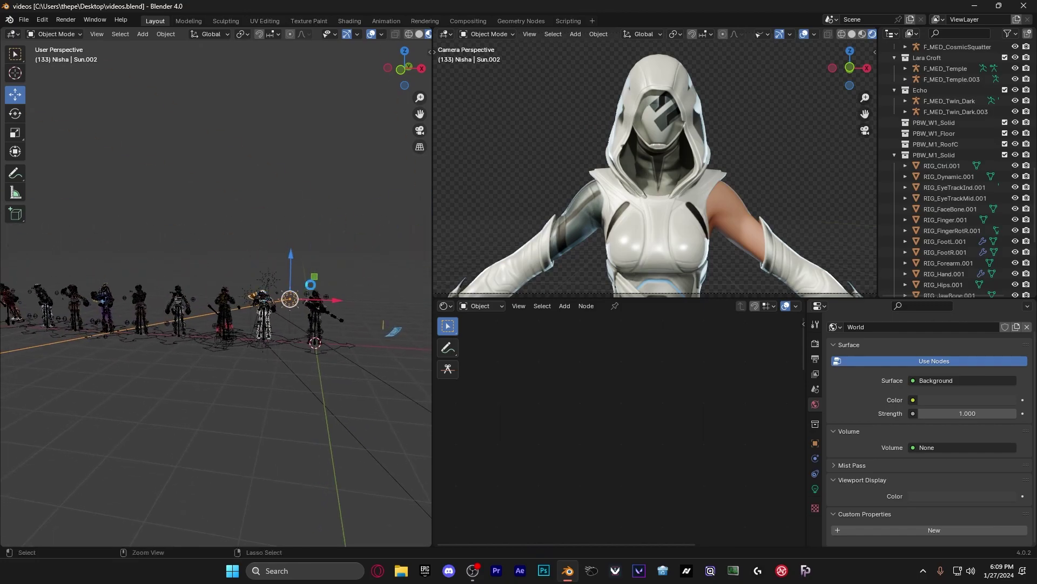
pyautogui.hotkey('ctrl', 's')
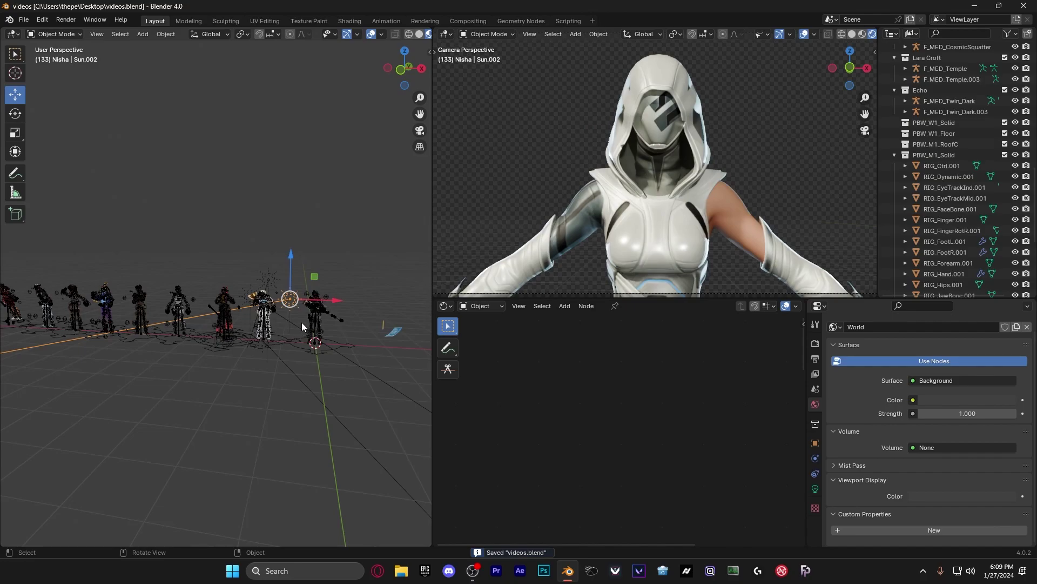
pyautogui.moveTo(141, 334)
pyautogui.mouseDown(button='middle')
pyautogui.moveTo(64, 358)
pyautogui.moveTo(53, 351)
pyautogui.moveTo(202, 341)
pyautogui.moveTo(150, 339)
pyautogui.mouseUp(button='middle')
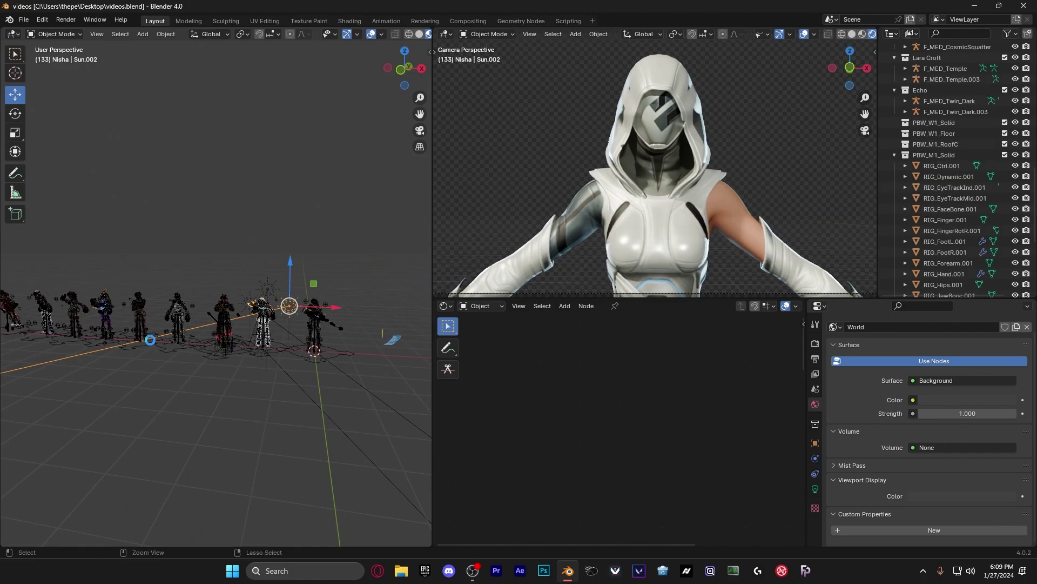
pyautogui.hotkey('ctrl', 's')
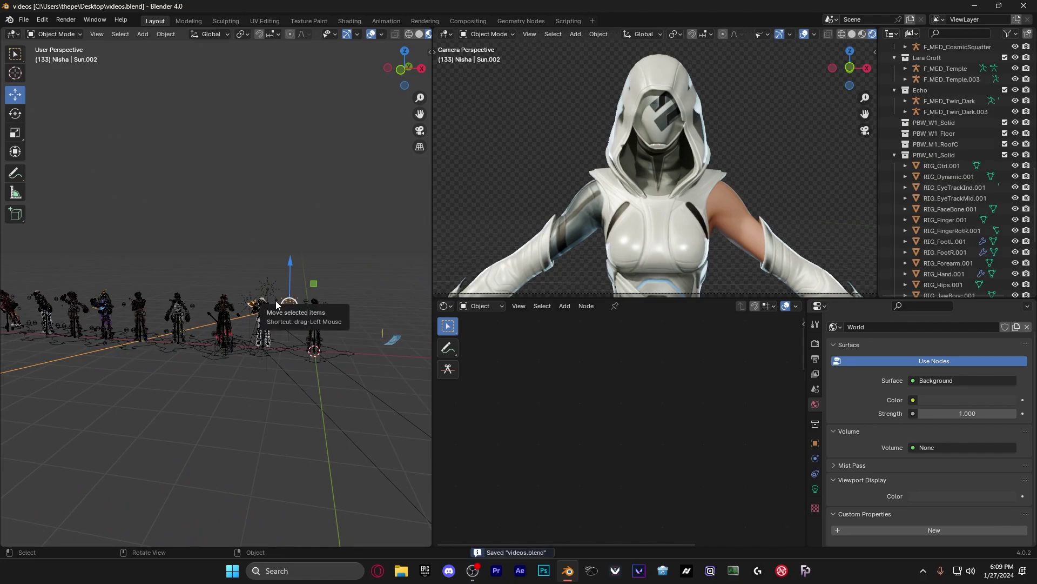
# Step: Select the sun light at the white-suited character's feet and show its light properties
pyautogui.scroll(8, 276, 304)
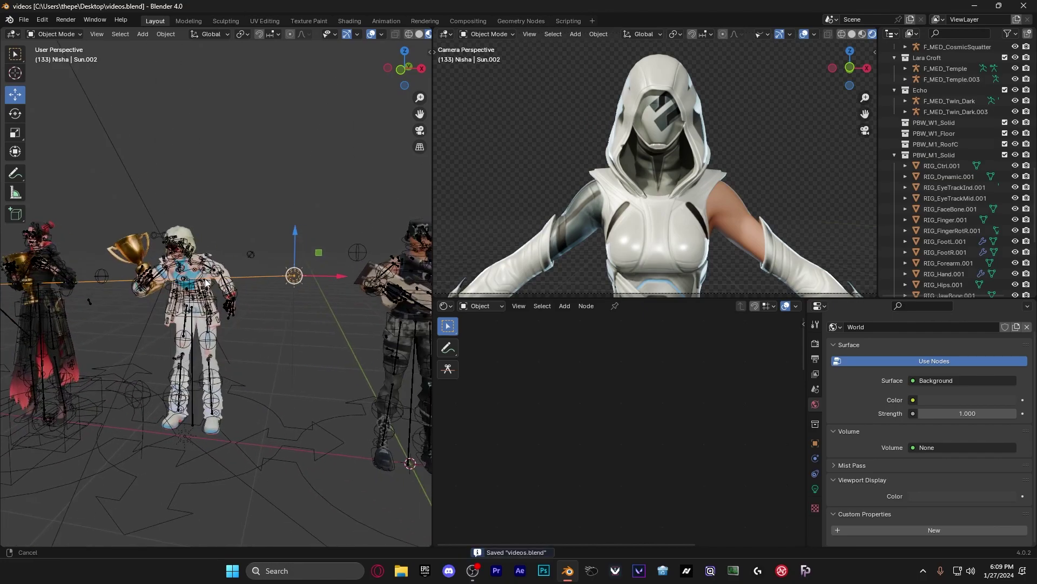
pyautogui.click(180, 435)
pyautogui.moveTo(199, 435); pyautogui.dragTo(265, 404, button='middle')
pyautogui.click(143, 34)
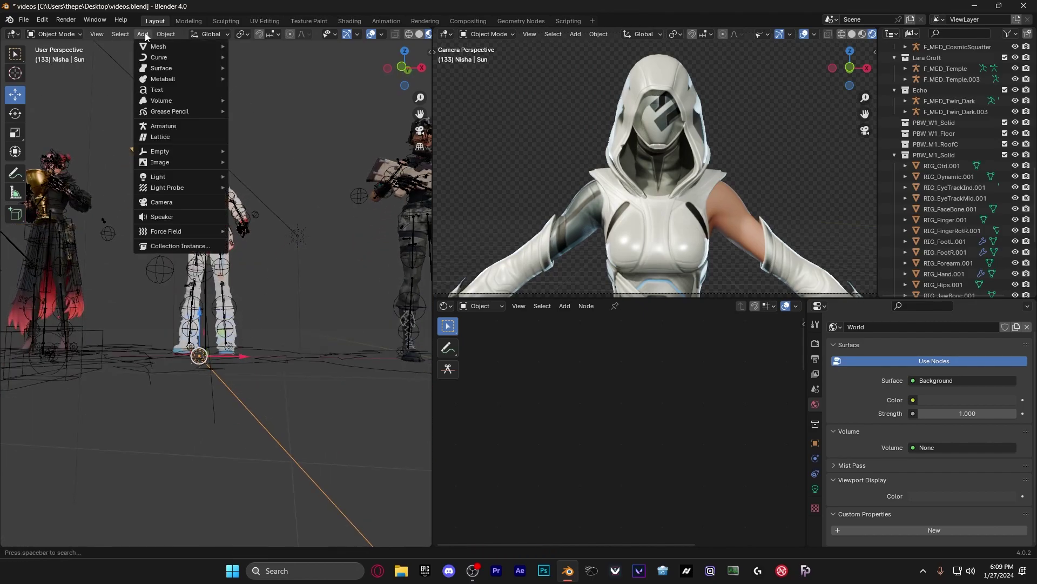
pyautogui.moveTo(178, 178)
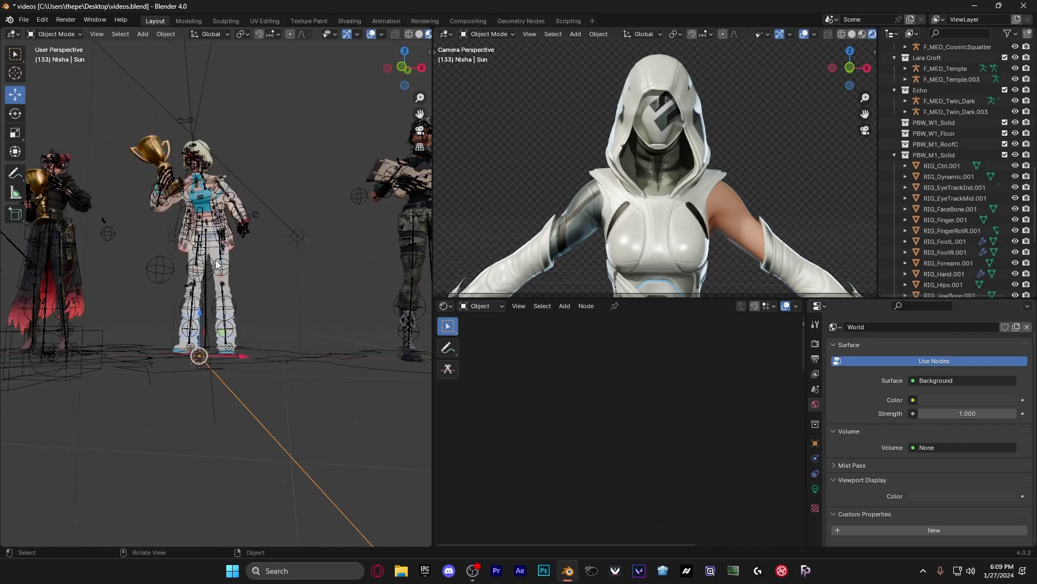
pyautogui.moveTo(245, 321); pyautogui.dragTo(276, 512, button='middle')
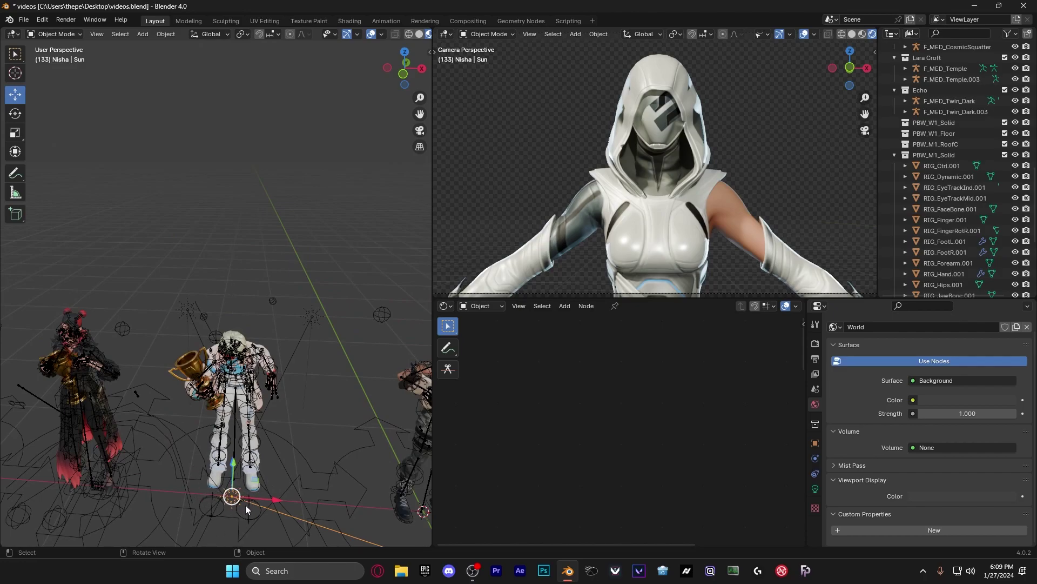
pyautogui.moveTo(284, 403); pyautogui.dragTo(381, 473, button='middle')
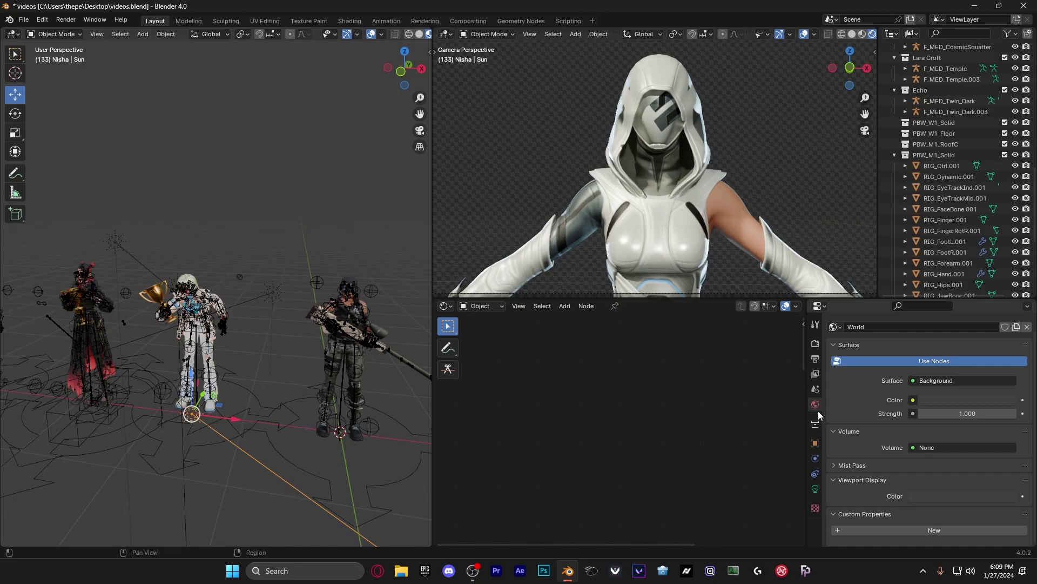
pyautogui.click(816, 488)
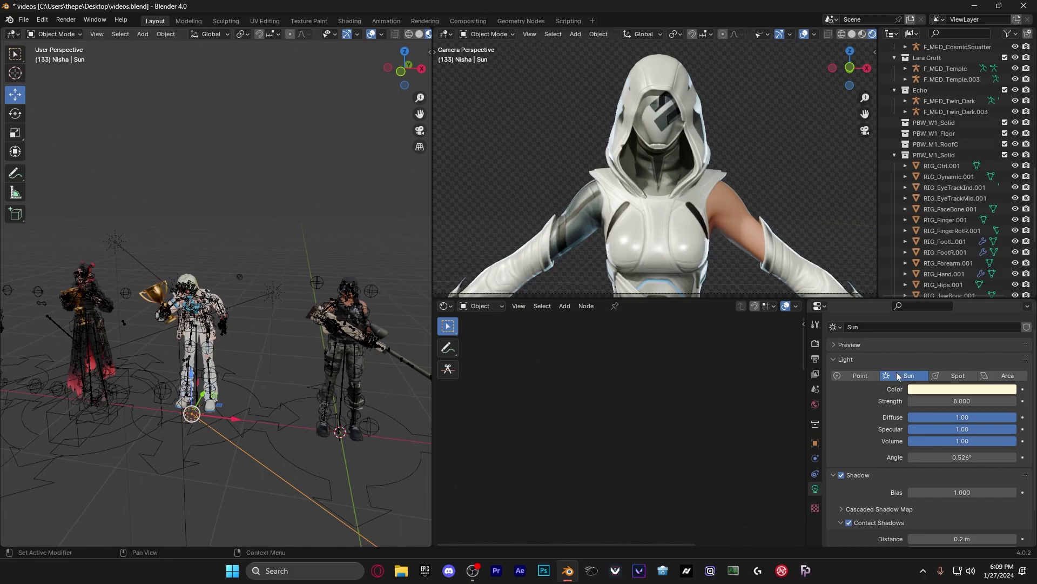
# Step: Try a saturated red colour on the selected sun light and undo the change
pyautogui.click(929, 390)
pyautogui.moveTo(950, 281)
pyautogui.mouseDown()
pyautogui.moveTo(989, 254)
pyautogui.moveTo(964, 242)
pyautogui.moveTo(921, 251)
pyautogui.moveTo(921, 313)
pyautogui.moveTo(944, 323)
pyautogui.mouseUp()
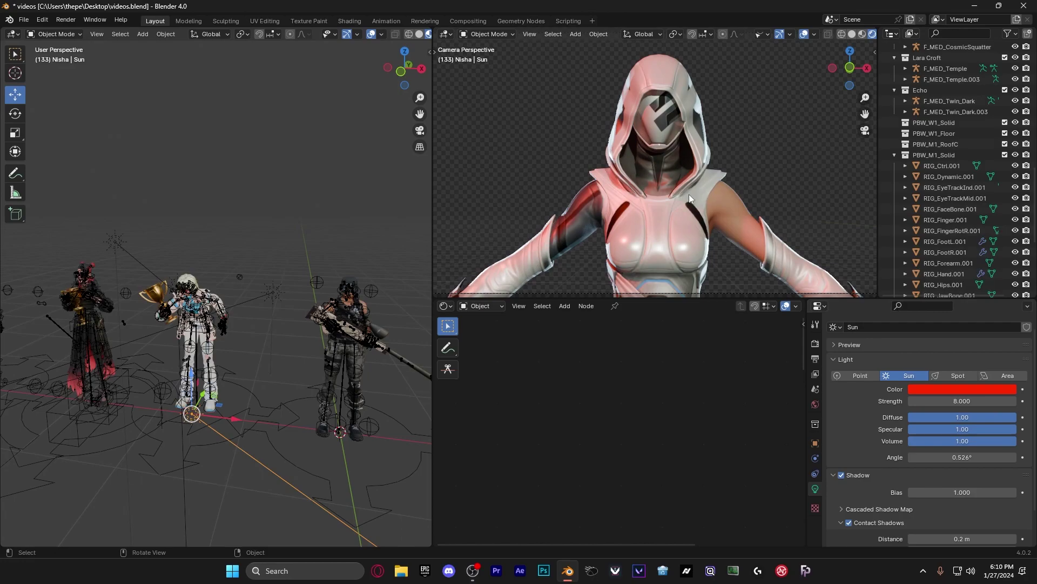
pyautogui.hotkey('ctrl', 'z')
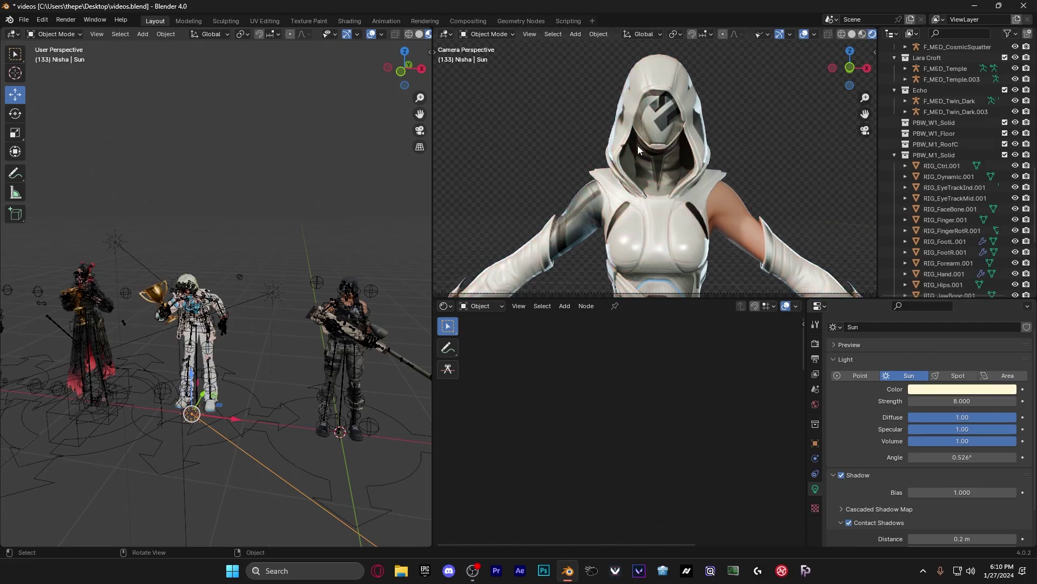
# Step: Try a very pale, slightly green white as the sun light's colour and undo the change
pyautogui.click(921, 393)
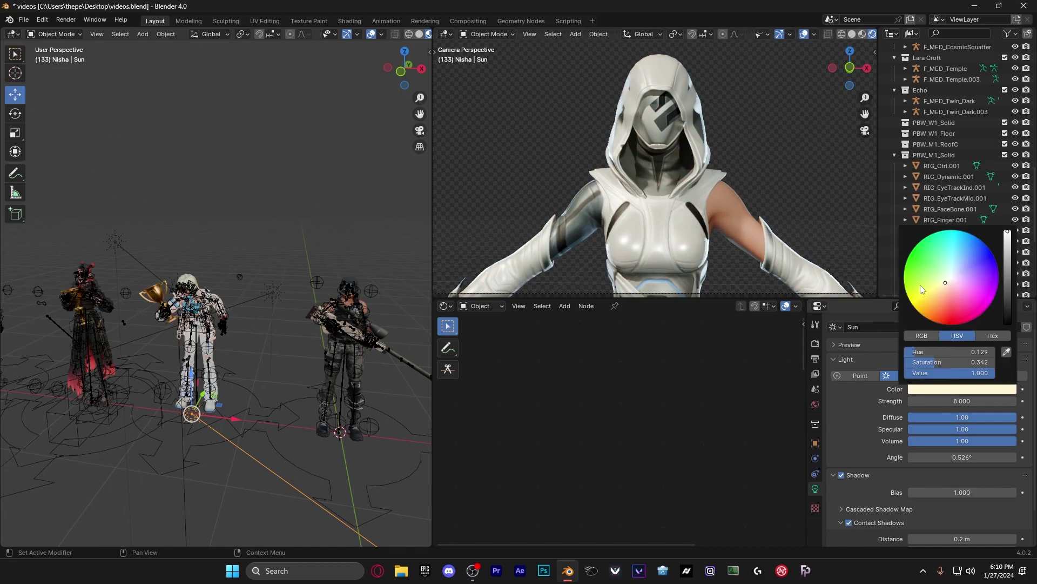
pyautogui.moveTo(947, 286); pyautogui.dragTo(942, 283)
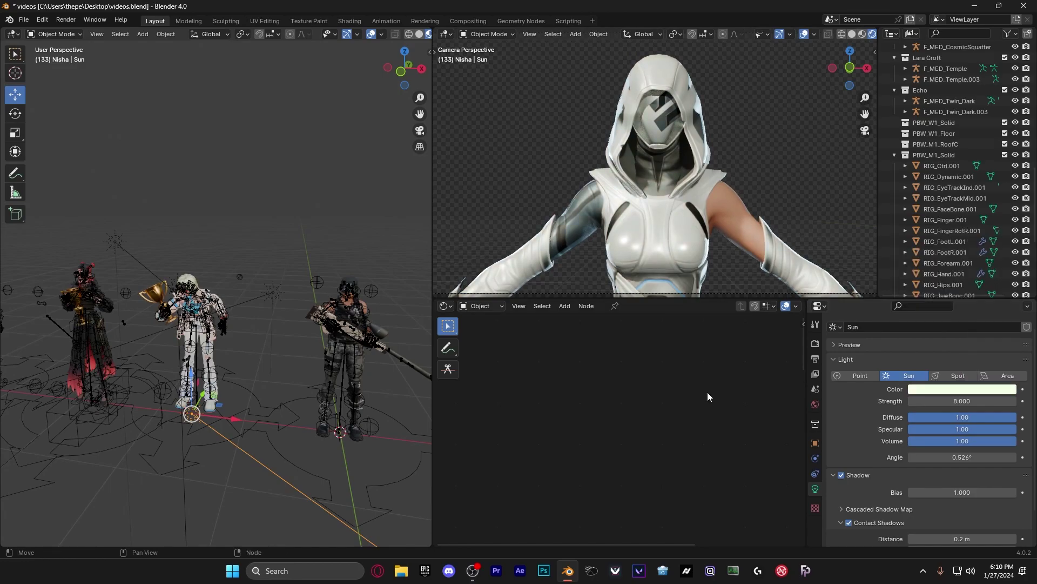
pyautogui.hotkey('ctrl', 'z')
pyautogui.hotkey('ctrl', 'z')
pyautogui.hotkey('ctrl', 'shift', 'z')
pyautogui.hotkey('ctrl', 'z')
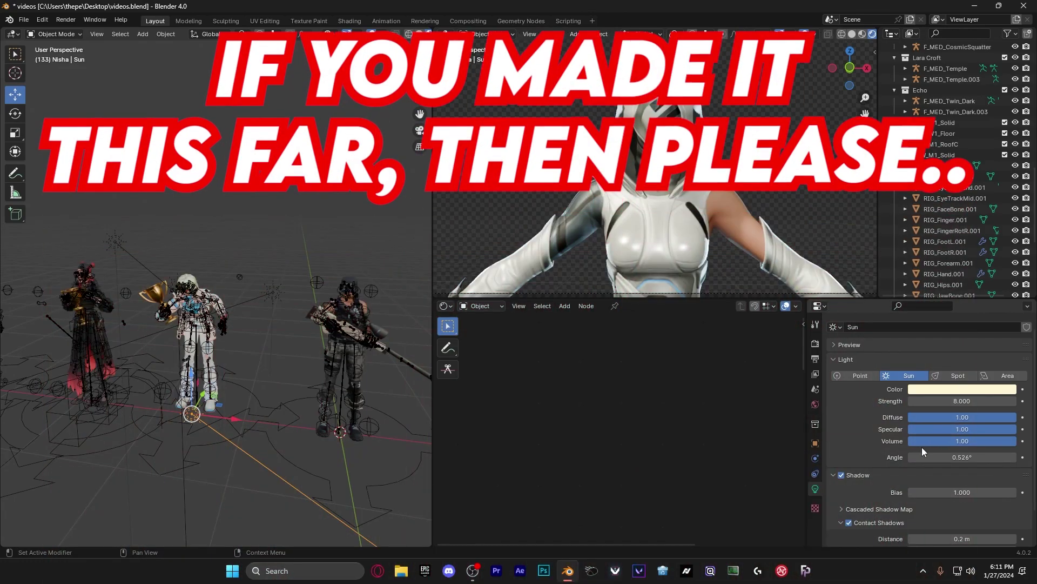
# Step: Review the sun light's shadow options, including the cascaded shadow map and contact shadows
pyautogui.scroll(-2, 910, 462)
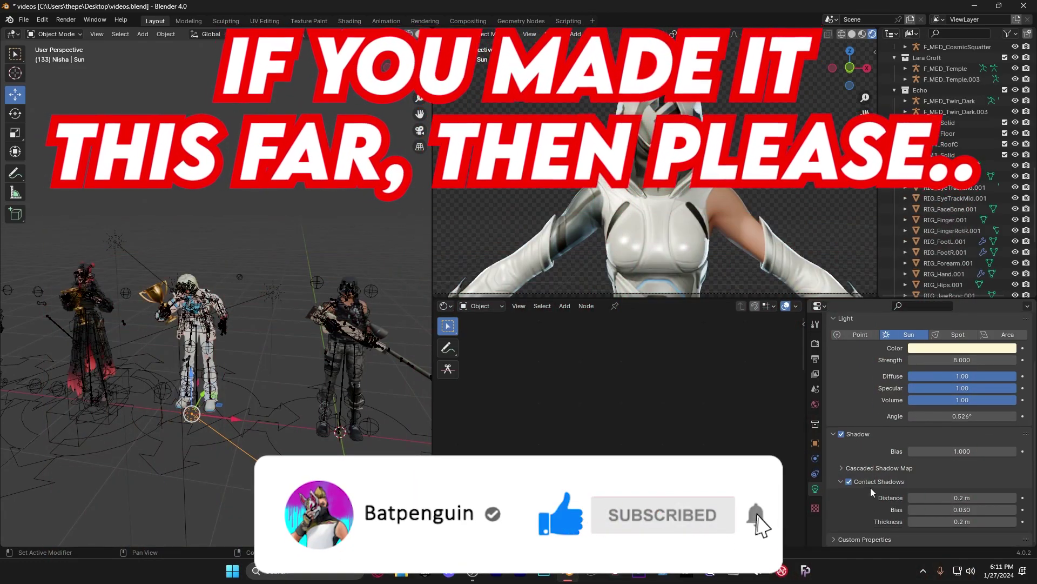
pyautogui.click(840, 469)
pyautogui.click(854, 470)
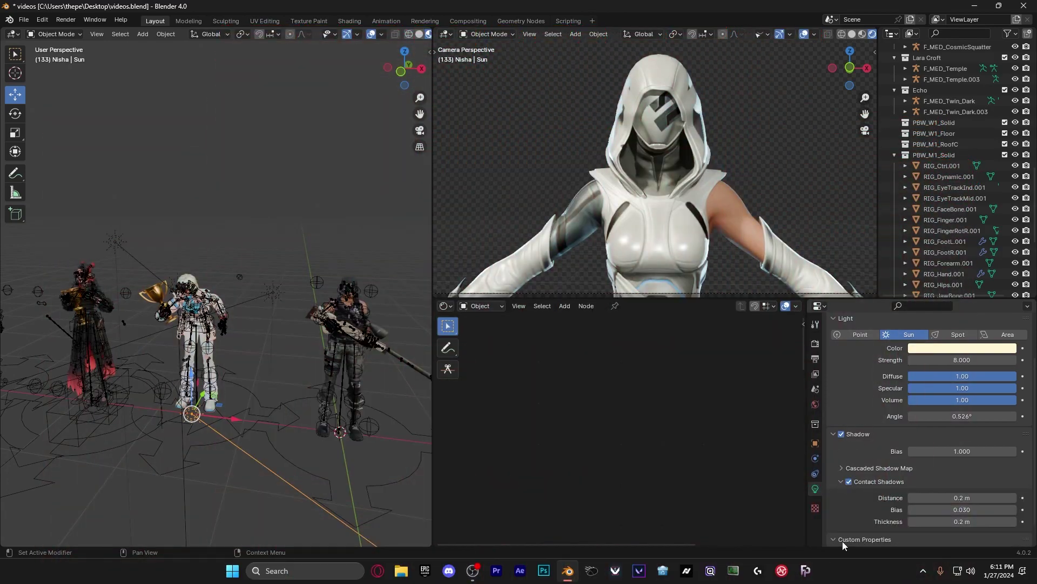
pyautogui.scroll(-1, 847, 488)
pyautogui.scroll(3, 850, 484)
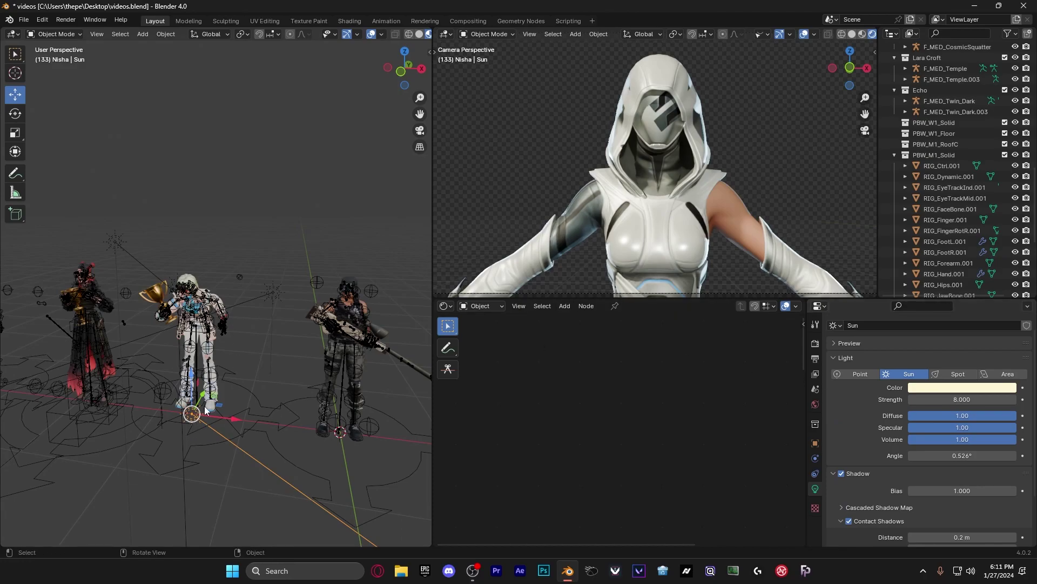
# Step: Select the light-blue sun light Sun.002 behind the white-suited character
pyautogui.click(261, 292)
pyautogui.scroll(10, 262, 319)
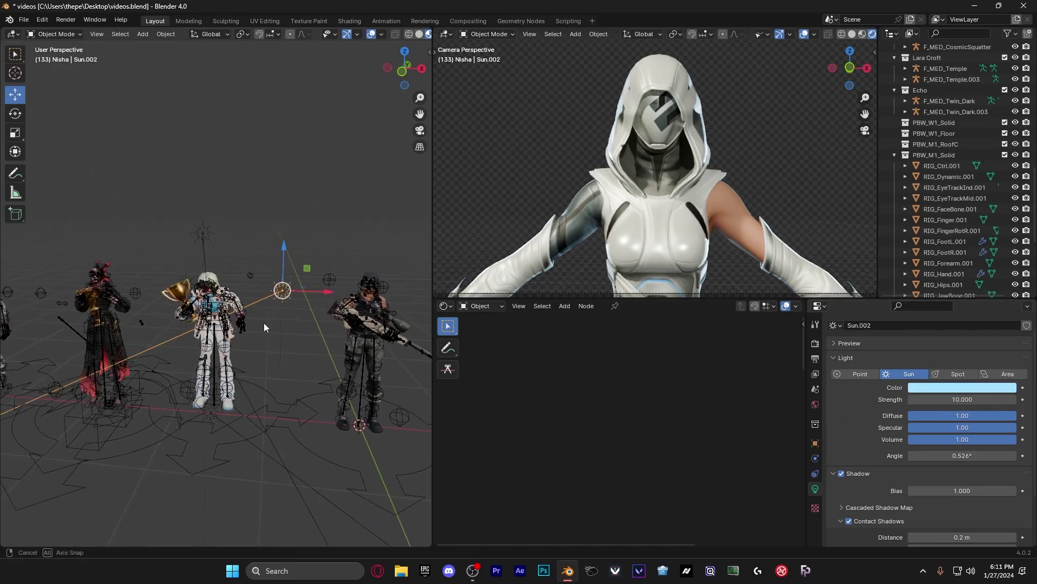
pyautogui.scroll(-8, 272, 317)
pyautogui.moveTo(271, 317); pyautogui.dragTo(248, 340, button='middle')
pyautogui.click(196, 327)
pyautogui.click(353, 339)
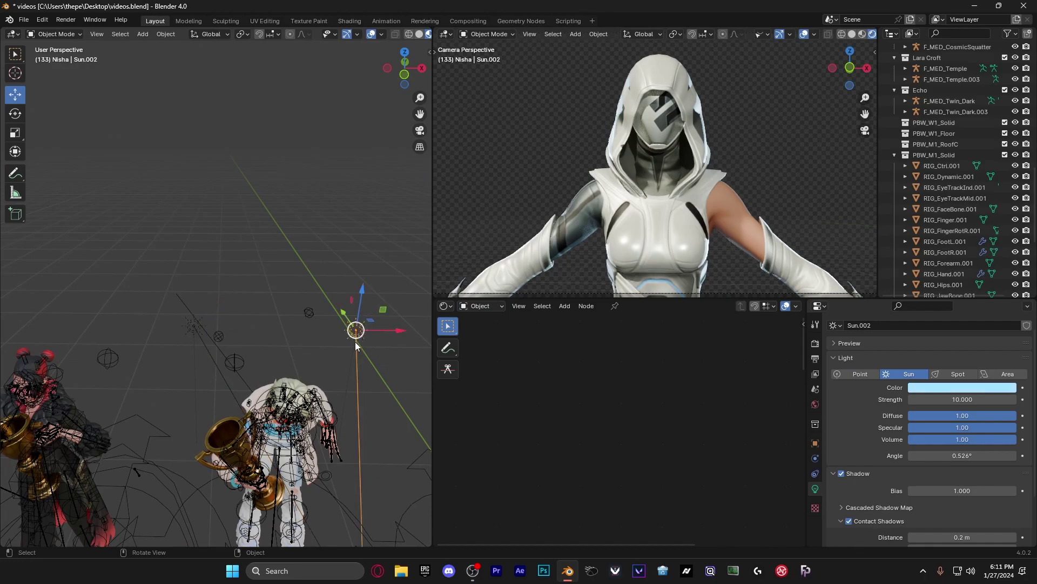
# Step: Try to move the sun light Sun.002 along the X axis
pyautogui.press('g')
pyautogui.press('x')
pyautogui.press('Escape')
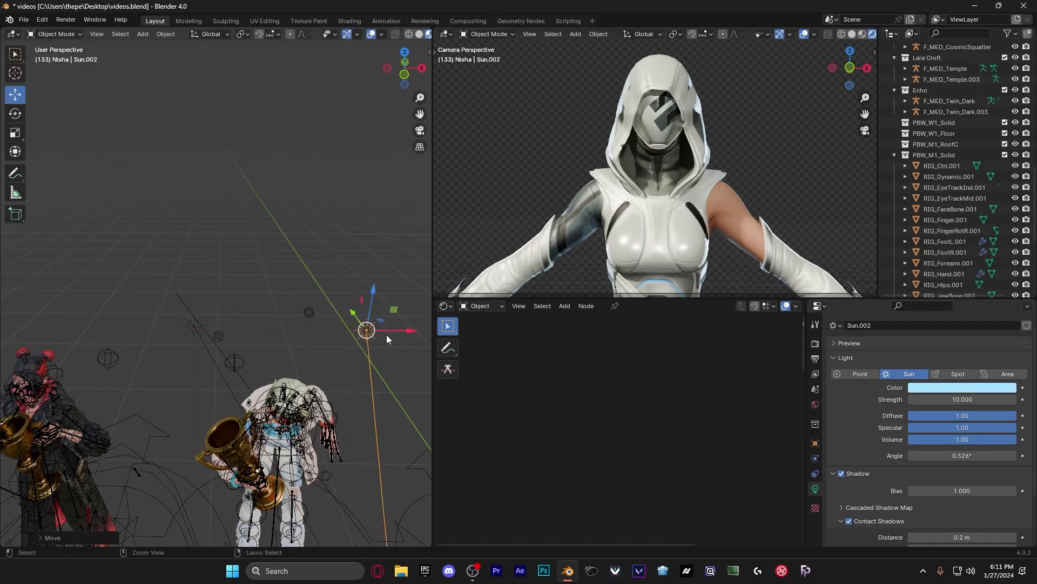
# Step: Try rotating the sun light Sun.002 about the Z axis and undo the rotation
pyautogui.click(15, 113)
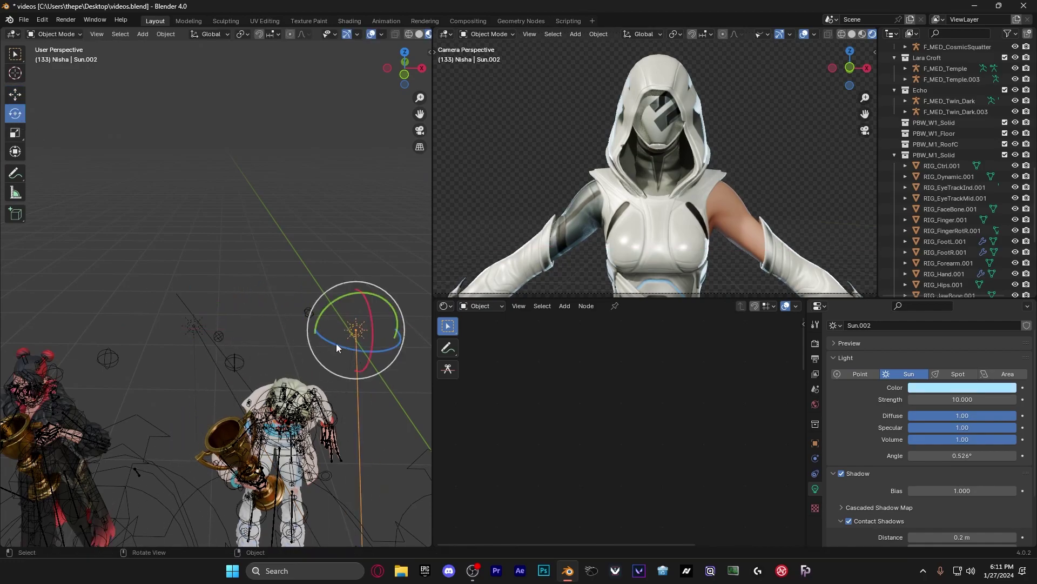
pyautogui.moveTo(386, 351)
pyautogui.mouseDown()
pyautogui.moveTo(341, 381)
pyautogui.moveTo(398, 358)
pyautogui.mouseUp()
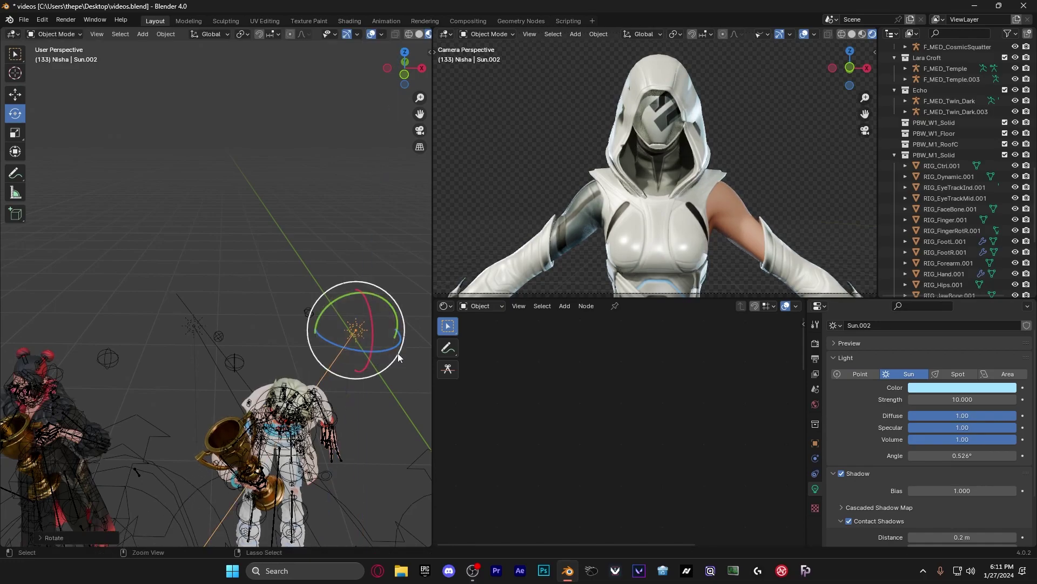
pyautogui.hotkey('ctrl', 'z')
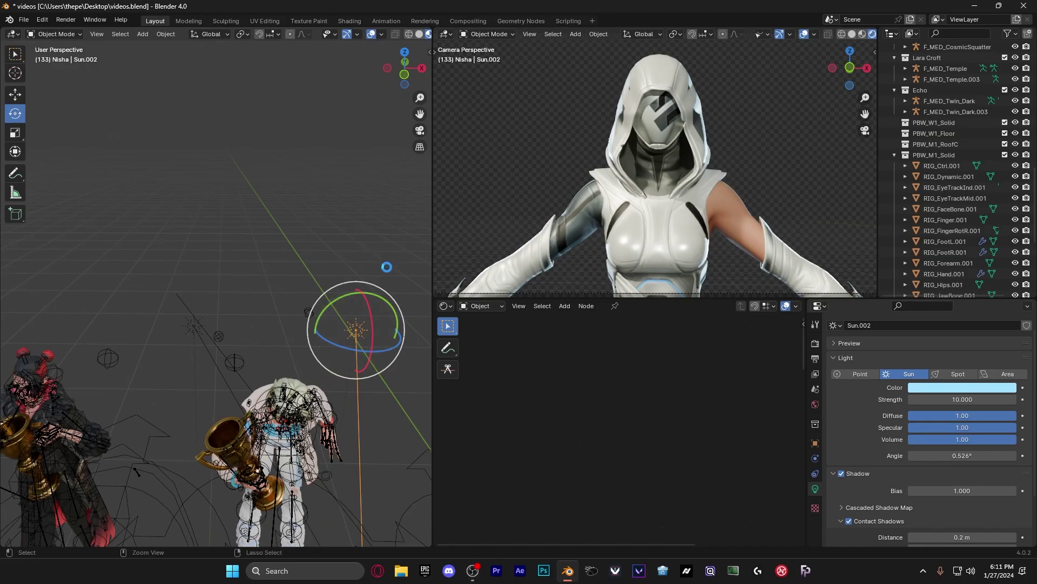
# Step: Rotate the sun light Sun.002 slightly about the Z axis and save the file
pyautogui.hotkey('ctrl', 's')
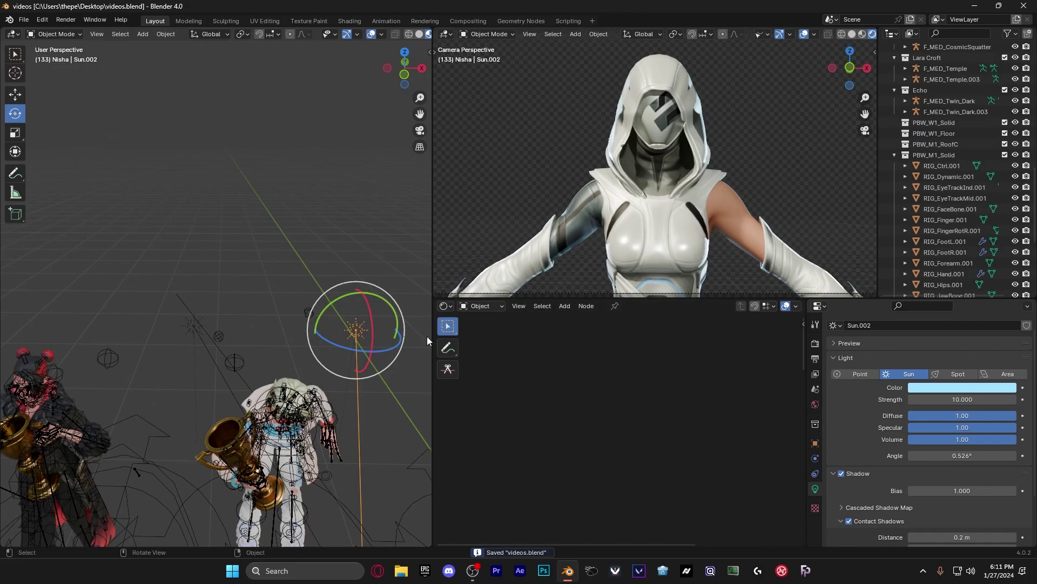
pyautogui.moveTo(383, 351); pyautogui.dragTo(378, 355)
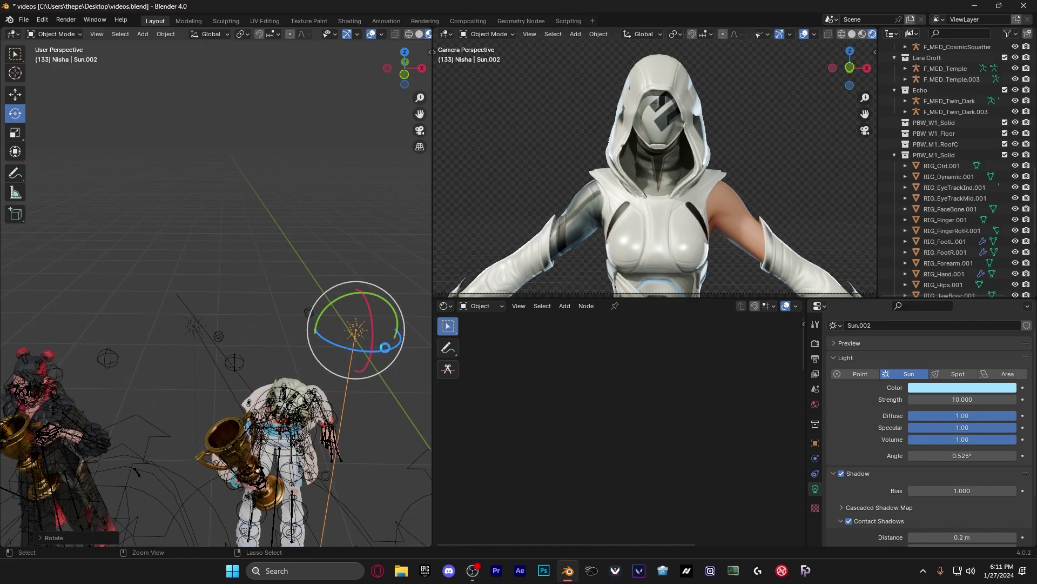
pyautogui.hotkey('ctrl', 's')
pyautogui.moveTo(371, 351); pyautogui.dragTo(373, 341, button='middle')
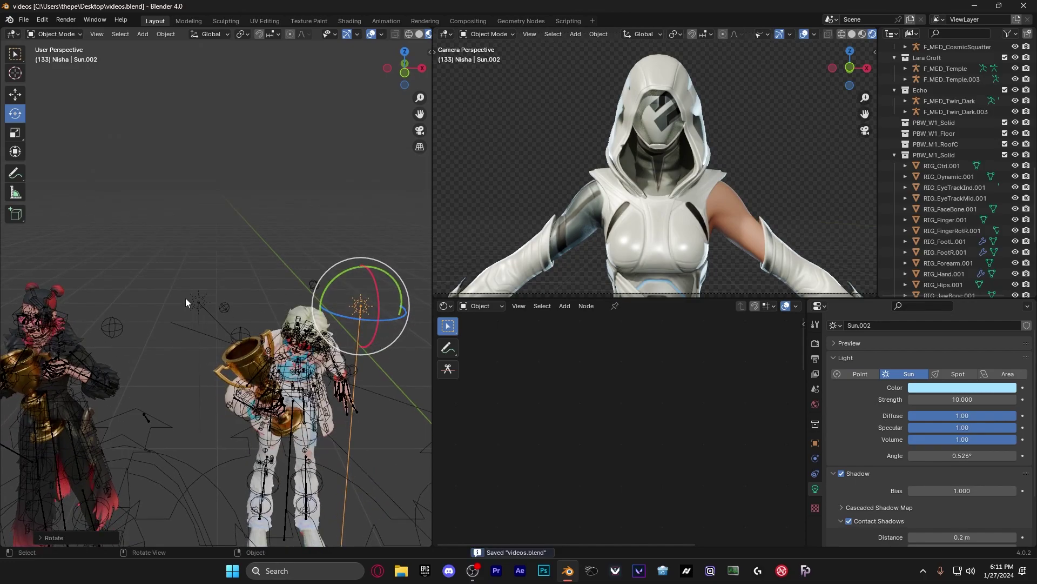
# Step: Compare the two sun lights behind the character and check the colour and shadow settings of Sun.002
pyautogui.click(185, 298)
pyautogui.click(347, 306)
pyautogui.click(201, 307)
pyautogui.click(359, 308)
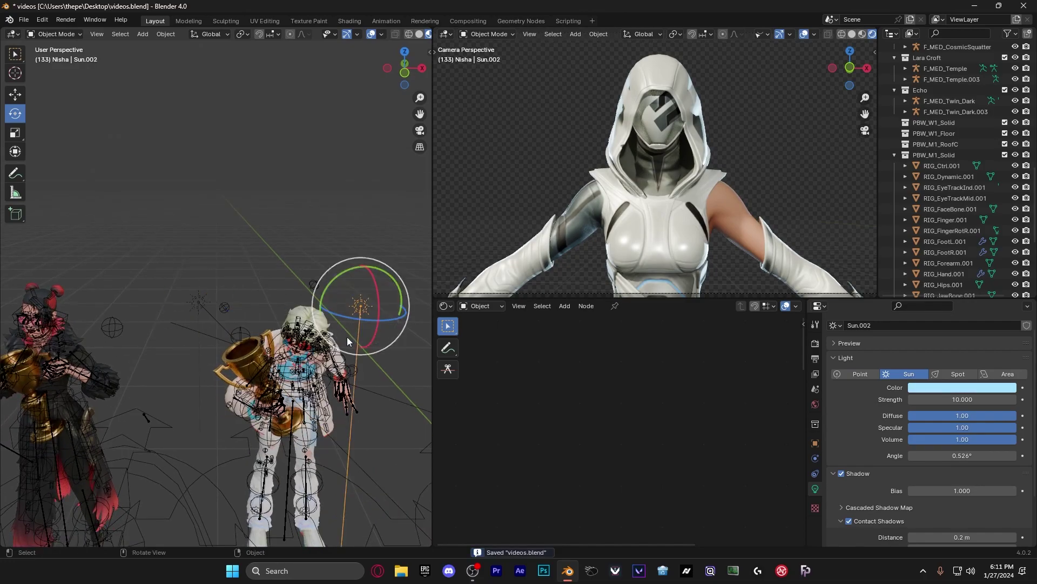
pyautogui.click(961, 387)
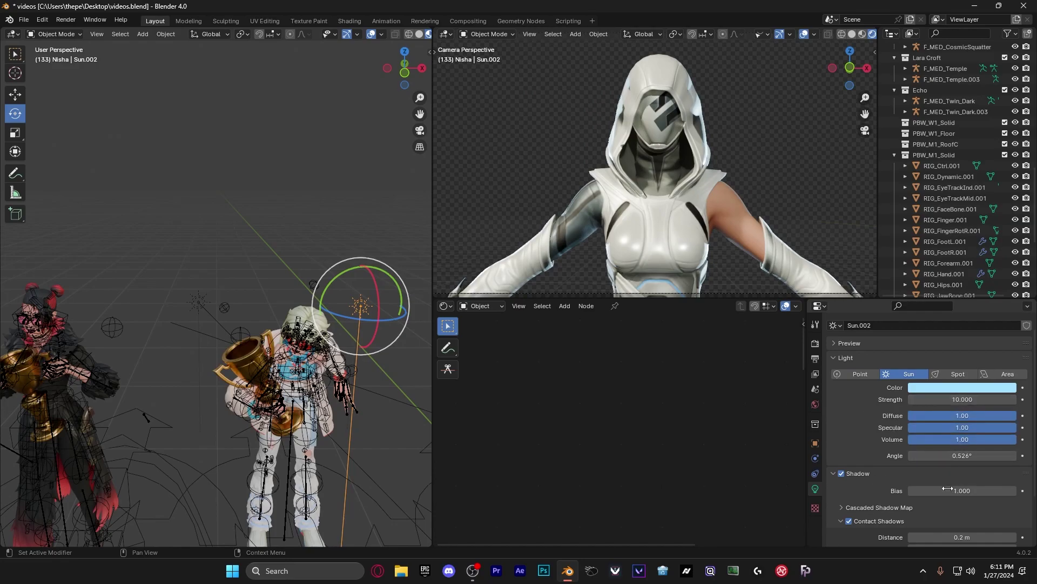
pyautogui.scroll(-3, 861, 487)
pyautogui.scroll(3, 861, 488)
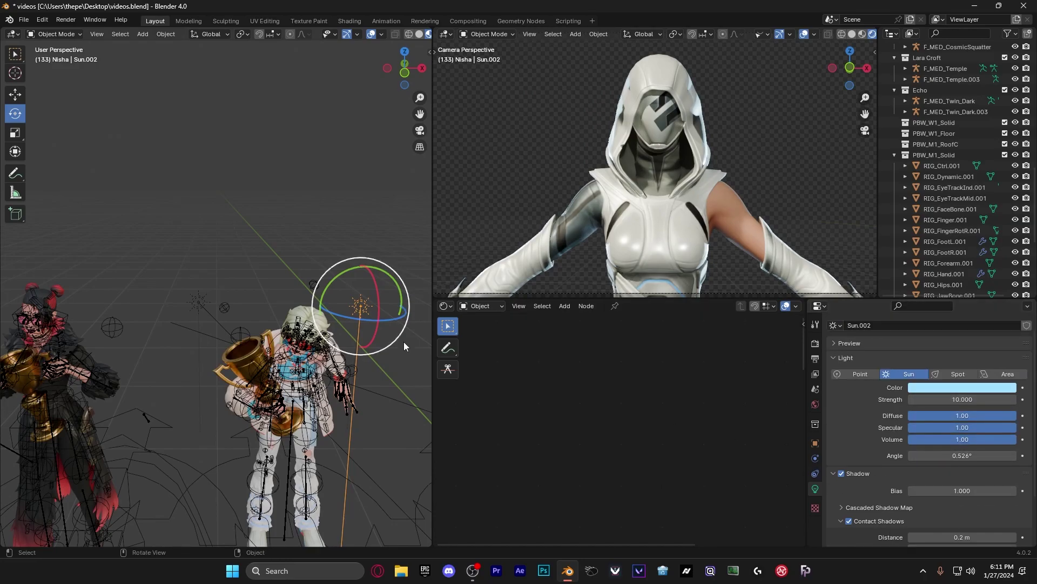
# Step: Locate the sun light Sun.001 in the scene's object list and clear the selection
pyautogui.click(198, 299)
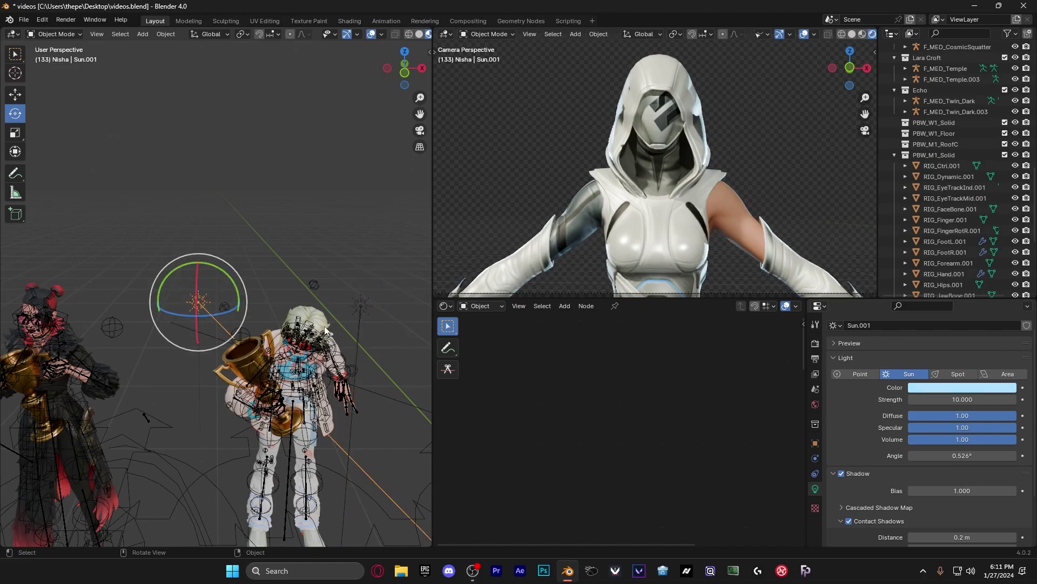
pyautogui.scroll(10, 954, 215)
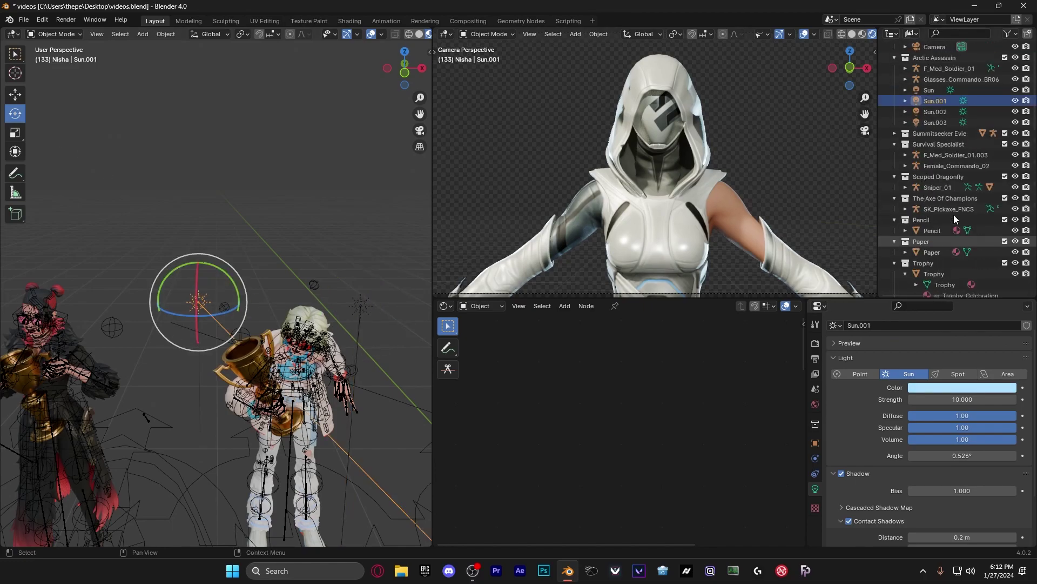
pyautogui.hotkey('alt', 'a')
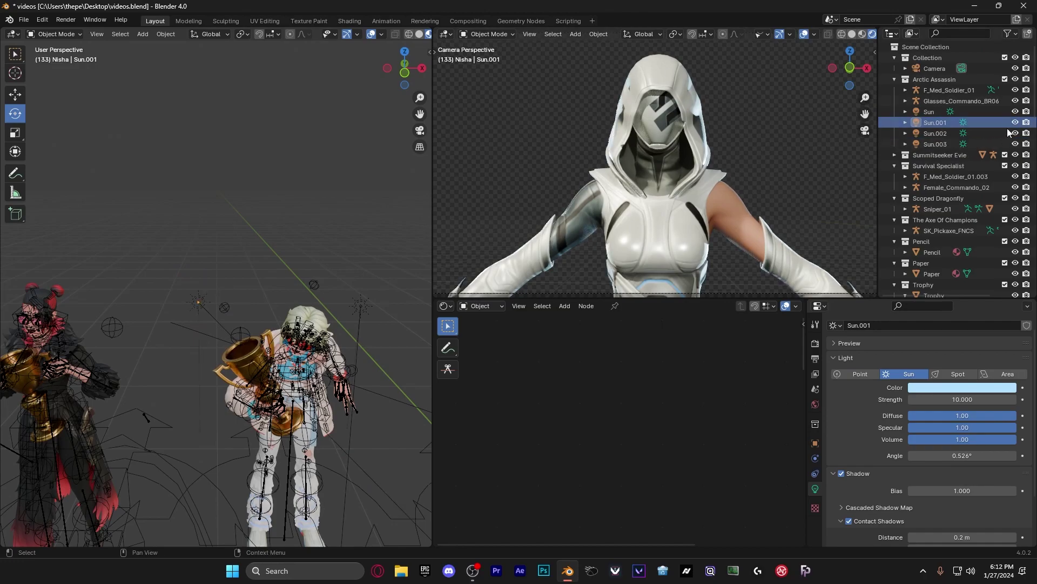
# Step: Toggle the visibility of the individual sun lights, including Sun and Sun.003, to compare their effect on the hooded character
pyautogui.click(1015, 132)
pyautogui.click(1015, 133)
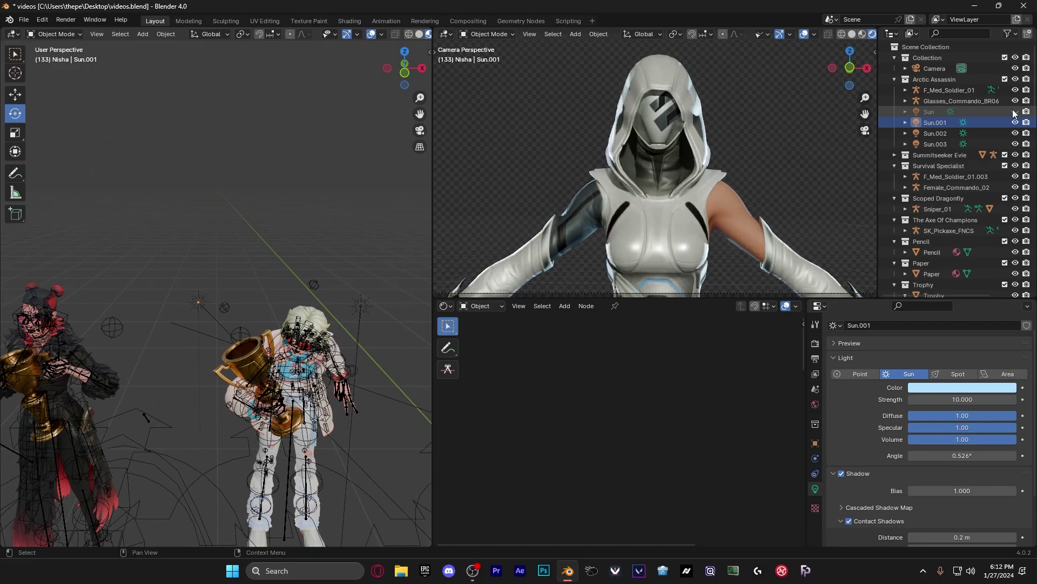
pyautogui.click(1016, 144)
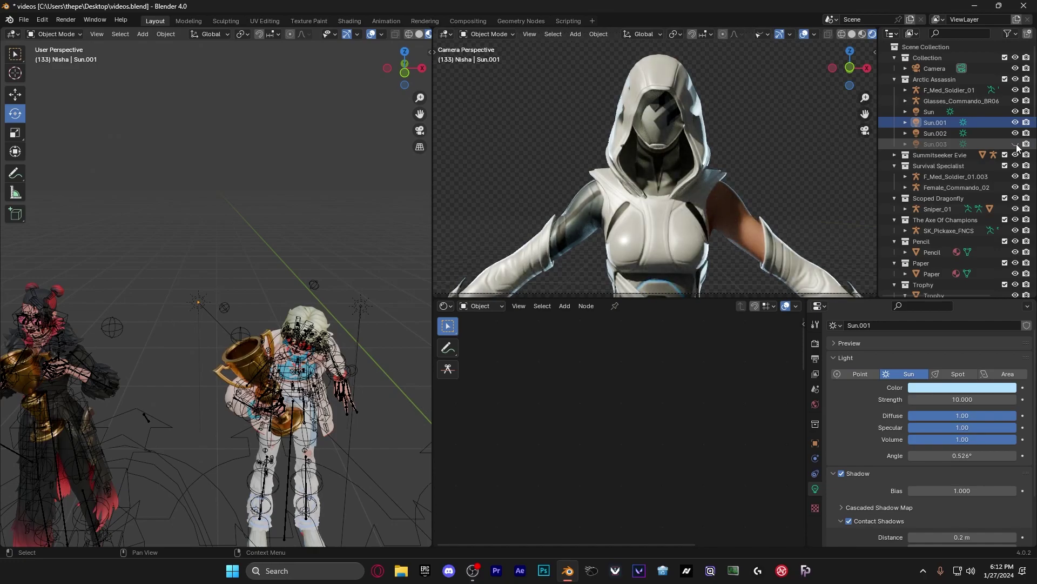
pyautogui.click(1016, 144)
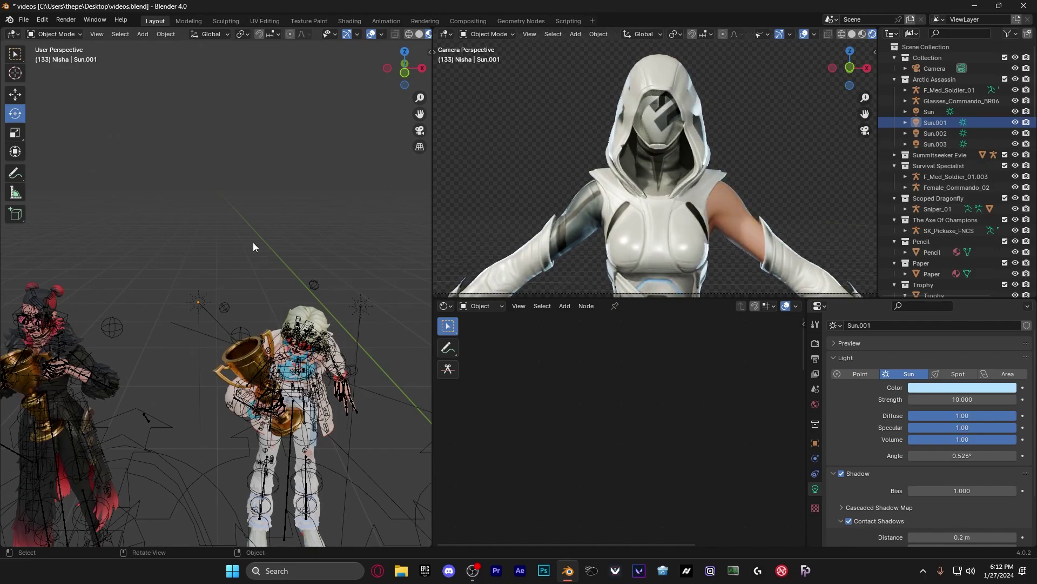
# Step: Select the sun light Sun.003 in the scene and examine its position and direction relative to the character
pyautogui.moveTo(278, 270)
pyautogui.mouseDown(button='middle')
pyautogui.moveTo(285, 258)
pyautogui.moveTo(226, 241)
pyautogui.moveTo(290, 231)
pyautogui.moveTo(277, 238)
pyautogui.moveTo(294, 284)
pyautogui.mouseUp(button='middle')
pyautogui.click(242, 294)
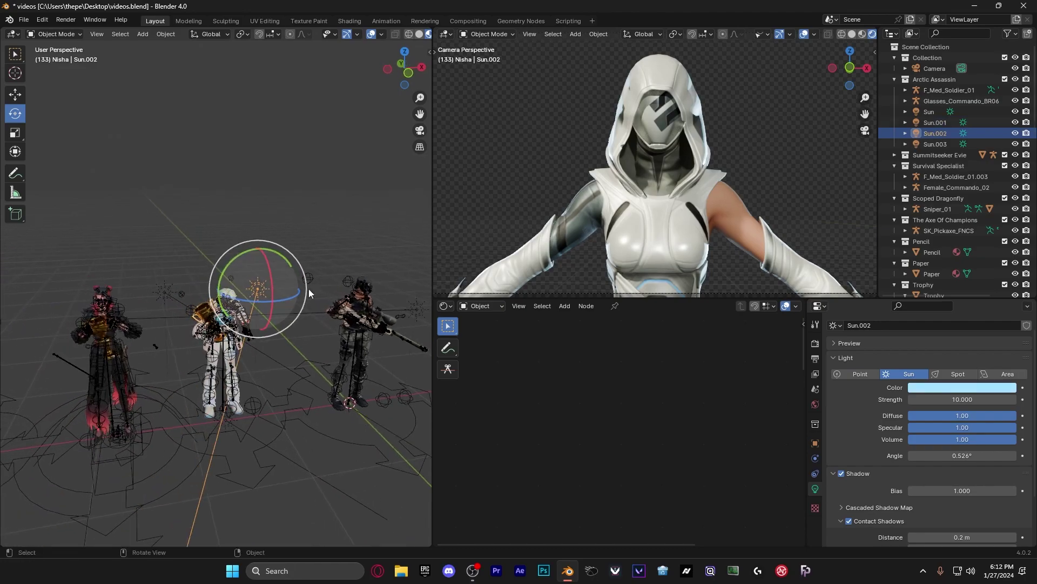
pyautogui.click(413, 308)
pyautogui.moveTo(325, 294); pyautogui.dragTo(209, 314, button='middle')
pyautogui.moveTo(300, 262); pyautogui.dragTo(252, 256, button='middle')
pyautogui.scroll(6, 227, 243)
pyautogui.scroll(2, 197, 230)
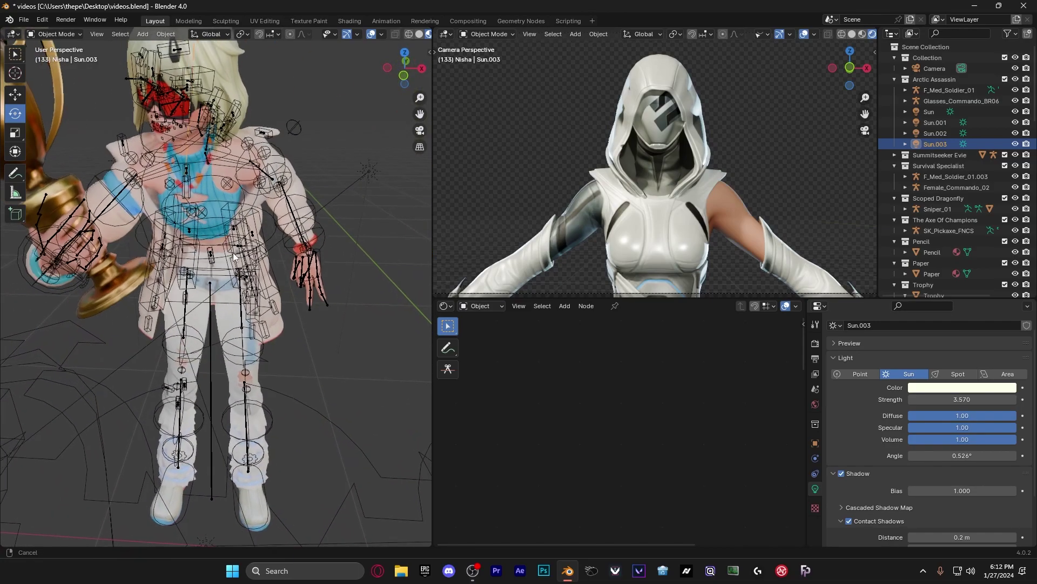
pyautogui.keyDown('shift'); pyautogui.moveTo(196, 230); pyautogui.dragTo(236, 238, button='middle'); pyautogui.keyUp('shift')
pyautogui.scroll(-8, 197, 171)
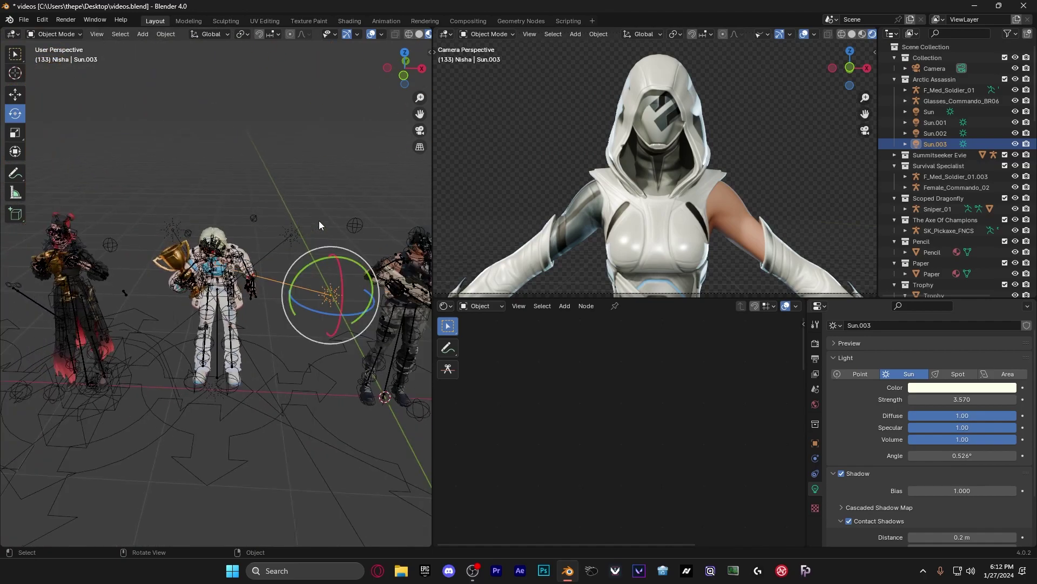
# Step: Save the file and review the shadow and contact shadow settings of Sun.003
pyautogui.moveTo(348, 279); pyautogui.dragTo(379, 287)
pyautogui.hotkey('ctrl', 's')
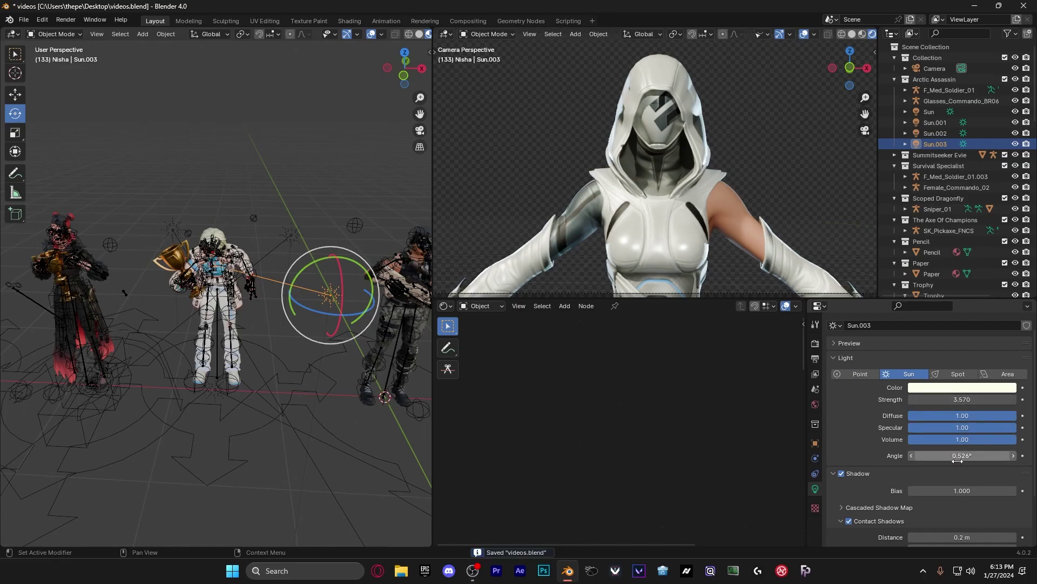
pyautogui.scroll(-3, 958, 474)
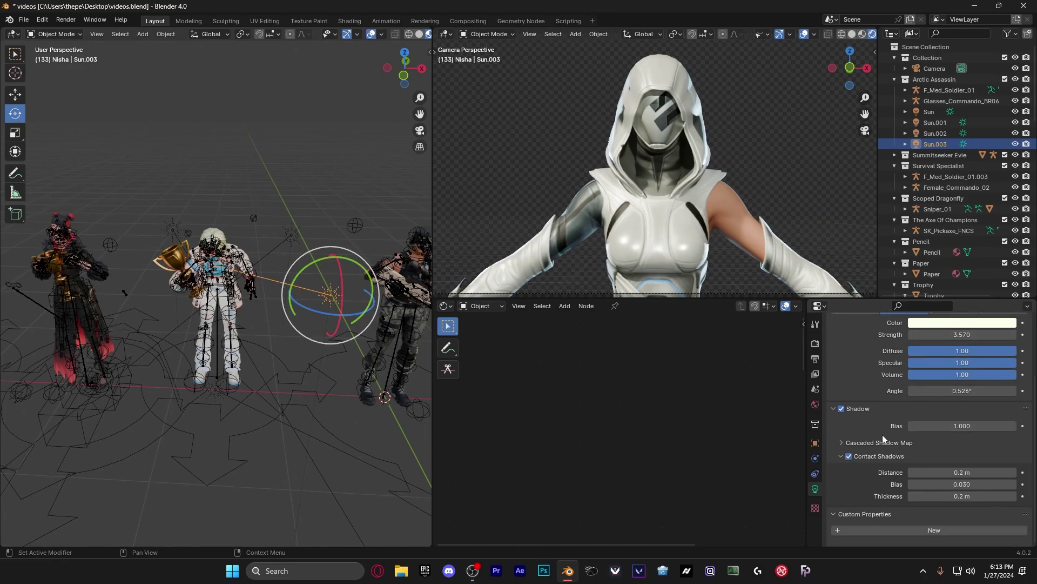
# Step: Select the camera in front of the row of characters and move it along the X axis away from the hooded character
pyautogui.click(219, 264)
pyautogui.scroll(-5, 245, 261)
pyautogui.scroll(5, 214, 262)
pyautogui.scroll(3, 214, 262)
pyautogui.keyDown('shift'); pyautogui.moveTo(222, 258); pyautogui.dragTo(121, 330, button='middle'); pyautogui.keyUp('shift')
pyautogui.scroll(-5, 162, 291)
pyautogui.scroll(-2, 162, 303)
pyautogui.click(213, 269)
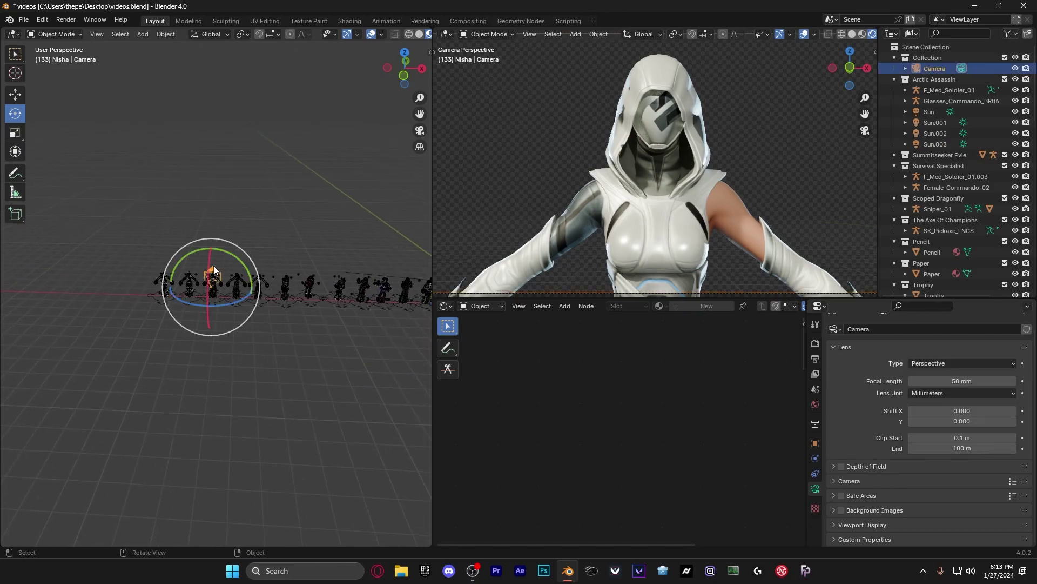
pyautogui.click(16, 95)
pyautogui.moveTo(248, 288); pyautogui.dragTo(368, 291)
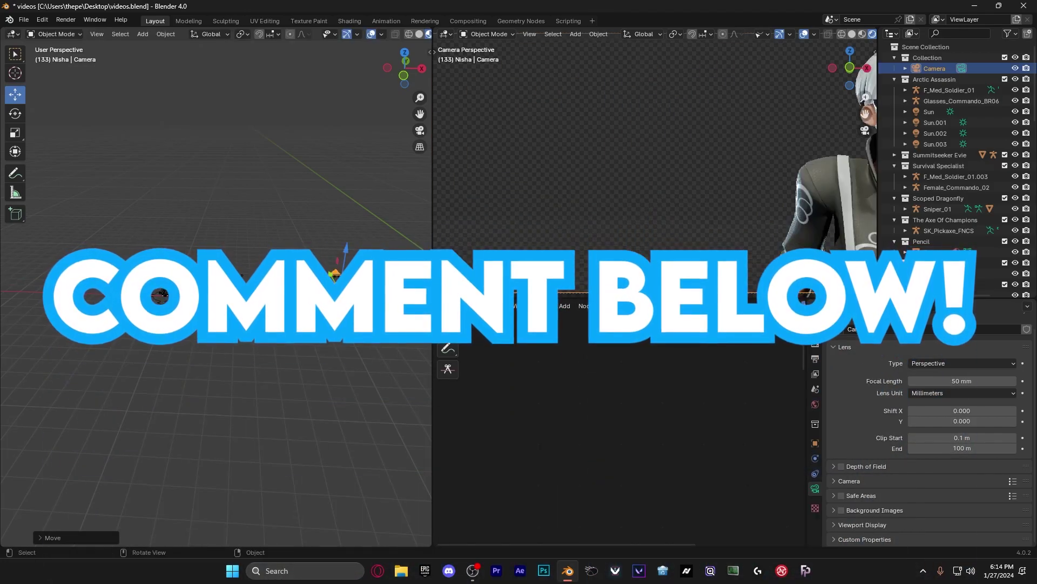
# Step: Reposition the camera along the X axis so it frames the white-haired character wearing the dark visor
pyautogui.moveTo(172, 287)
pyautogui.mouseDown()
pyautogui.moveTo(90, 289)
pyautogui.moveTo(286, 235)
pyautogui.moveTo(334, 265)
pyautogui.moveTo(320, 210)
pyautogui.moveTo(348, 257)
pyautogui.moveTo(326, 254)
pyautogui.moveTo(367, 254)
pyautogui.moveTo(339, 268)
pyautogui.mouseUp()
pyautogui.press('z')
pyautogui.press('z')
pyautogui.press('x')
pyautogui.scroll(-3, 338, 268)
pyautogui.scroll(5, 338, 266)
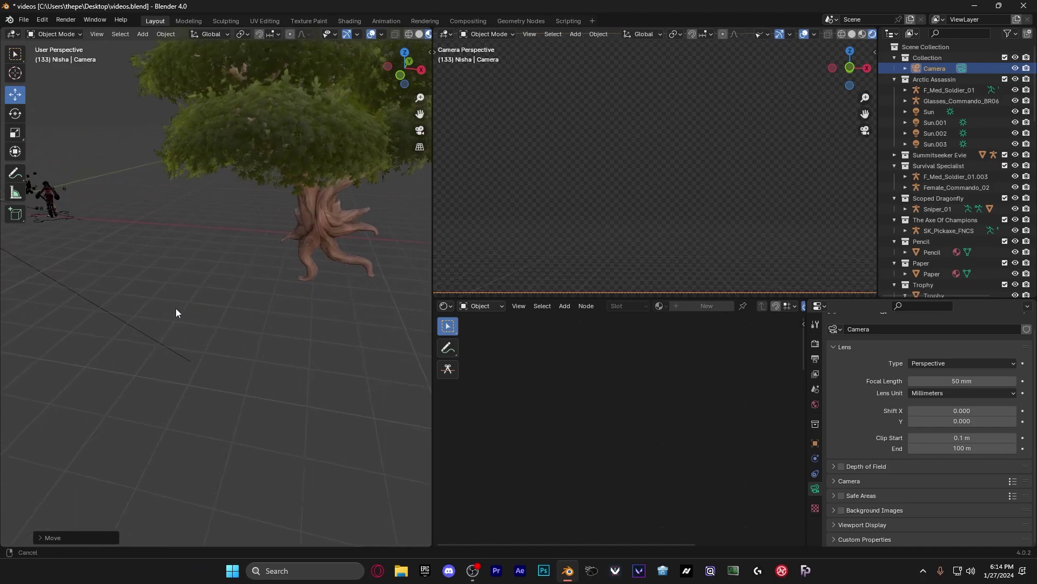
pyautogui.scroll(-4, 227, 291)
pyautogui.press('g')
pyautogui.press('x')
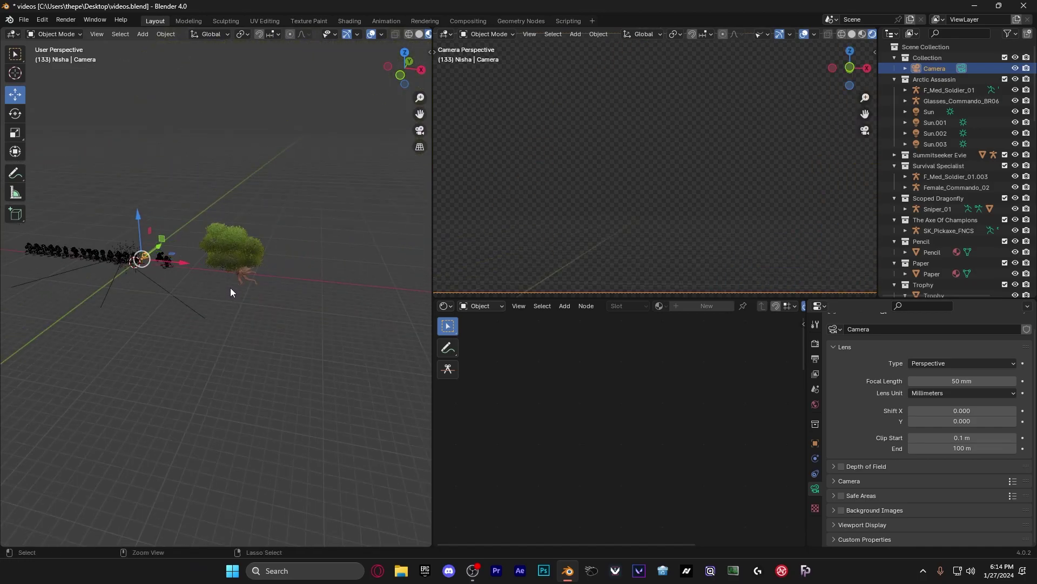
pyautogui.click(230, 288)
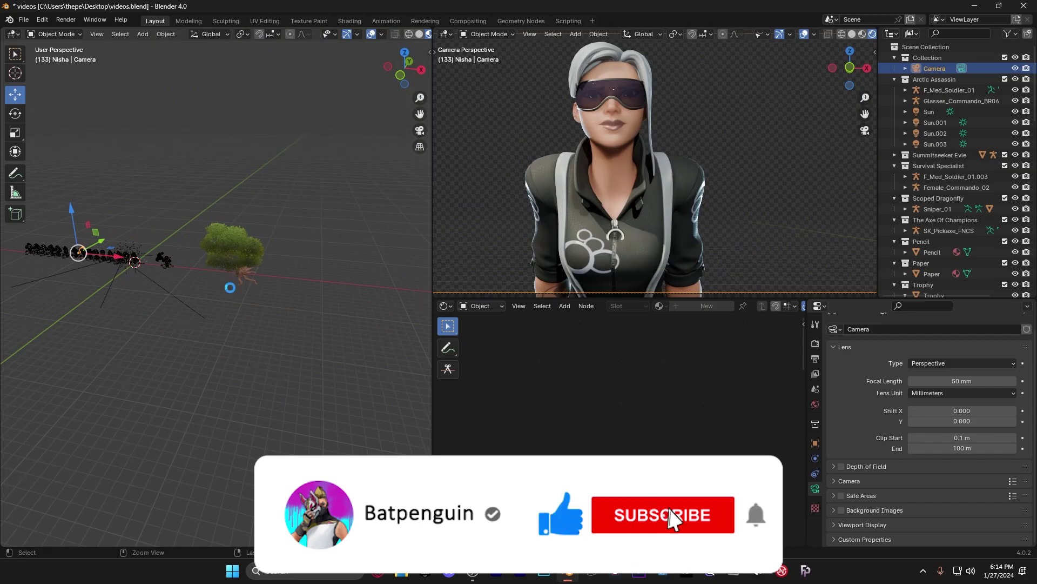